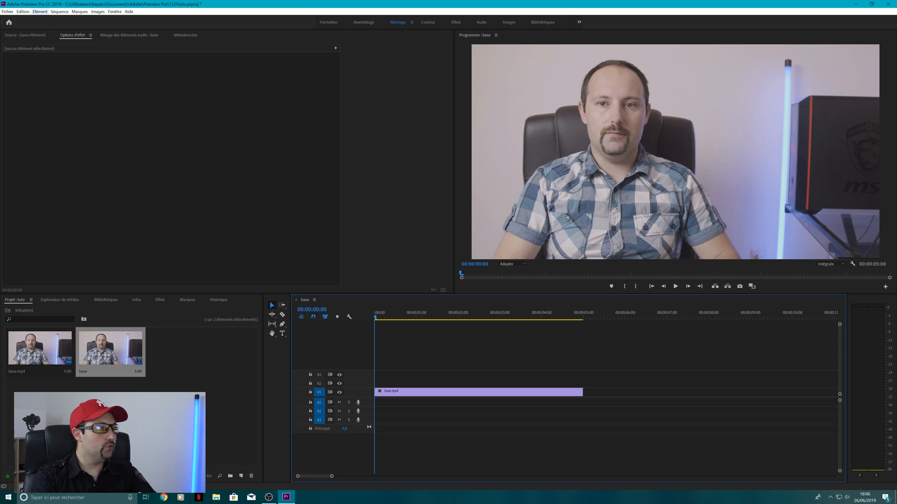
Step: View the base sequence's settings and leave them unchanged
{"action": "left_click", "coordinate": [60, 11]}
{"action": "left_click", "coordinate": [70, 18]}
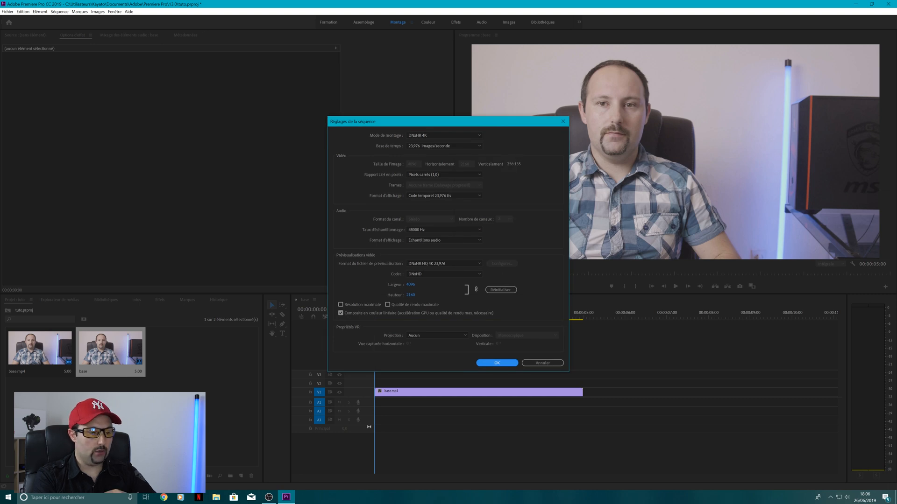
{"action": "left_click", "coordinate": [542, 363]}
Step: View the available presets for a new sequence without creating one
{"action": "left_click", "coordinate": [7, 12]}
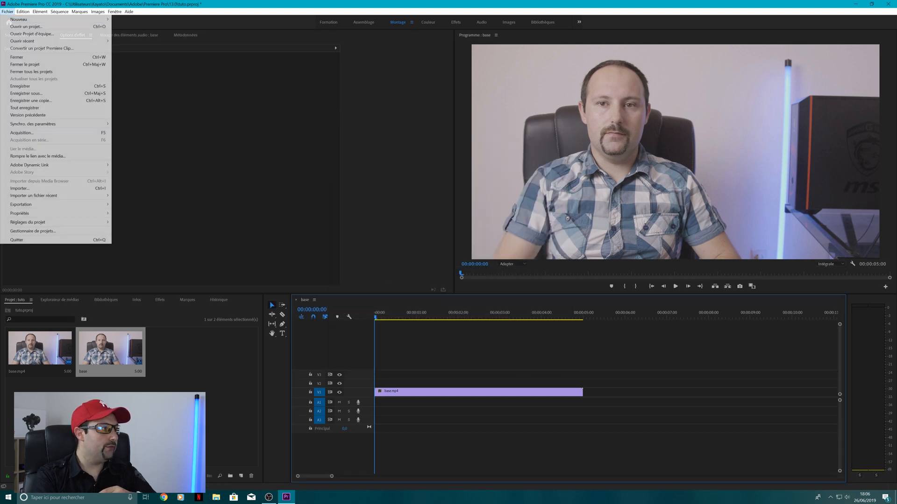
{"action": "mouse_move", "coordinate": [28, 19]}
{"action": "left_click", "coordinate": [130, 34]}
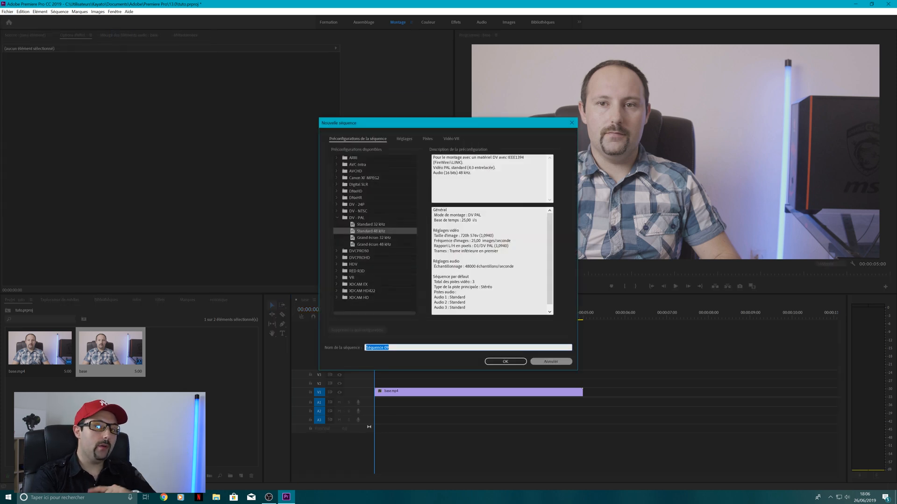
{"action": "left_click", "coordinate": [550, 361]}
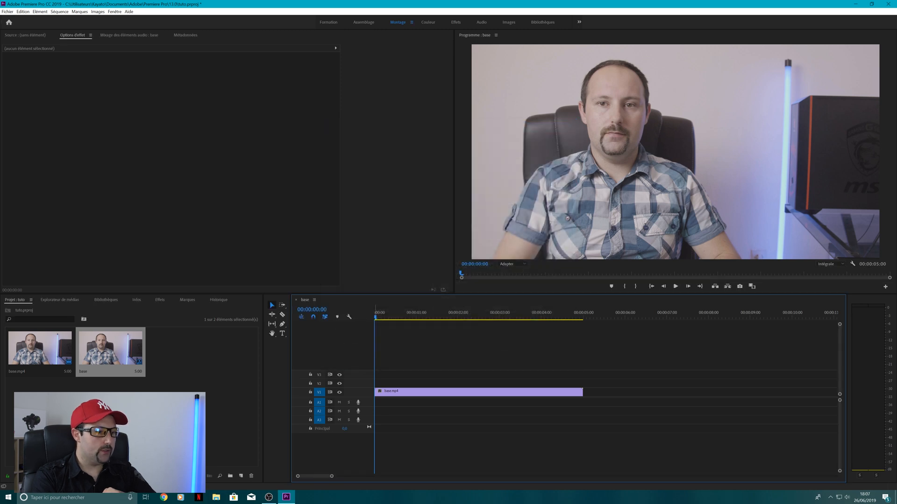
Step: Play the base.mp4 clip, return to its start, and apply the Gaussian Blur (Flou gaussien) video effect to it
{"action": "key", "text": "space"}
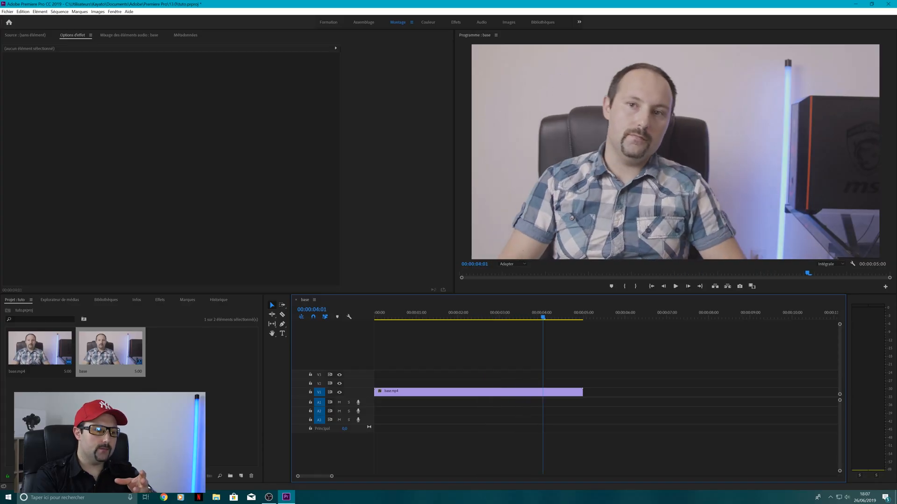
{"action": "key", "text": "Home"}
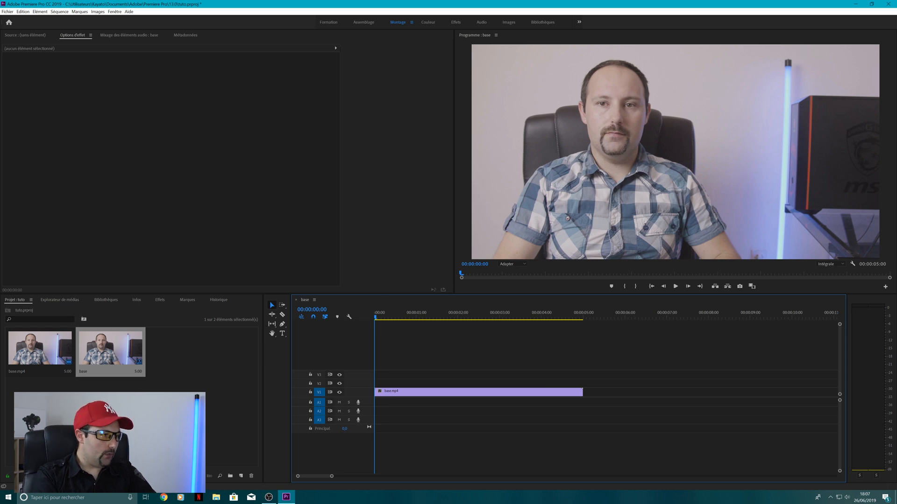
{"action": "key", "text": "shift+7"}
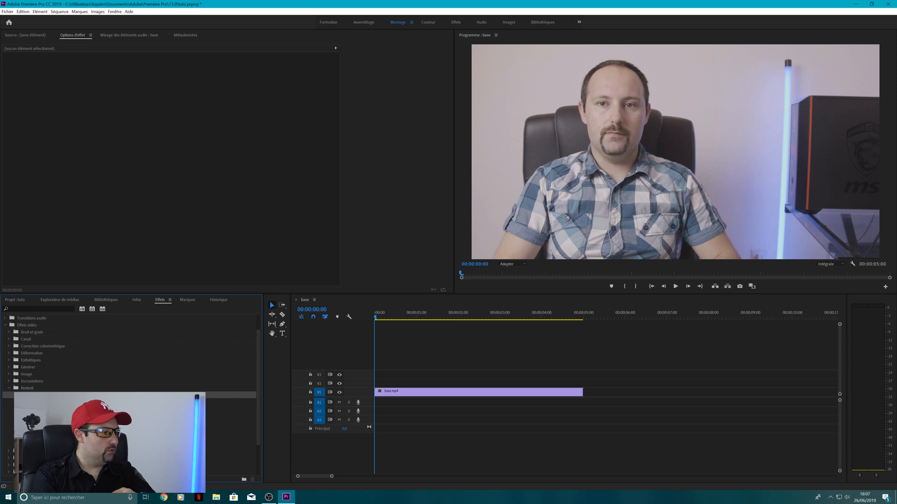
{"action": "left_click_drag", "start_coordinate": [47, 430], "coordinate": [375, 394]}
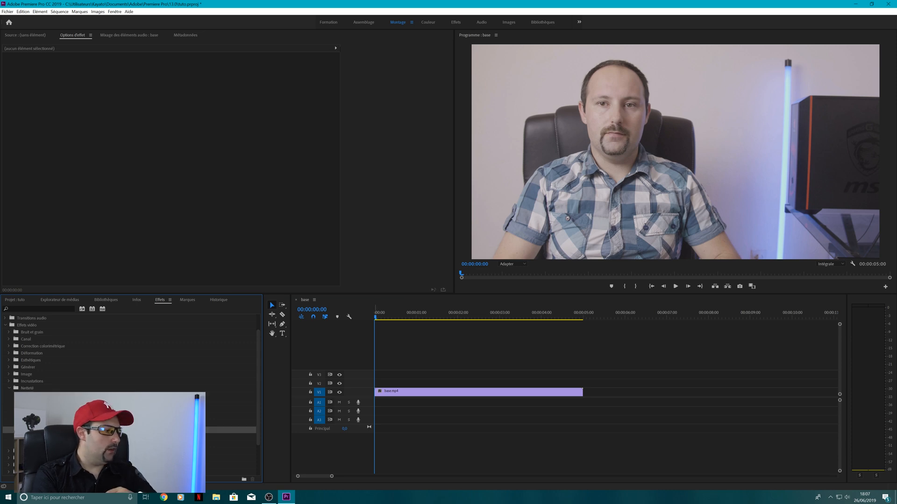
{"action": "left_click", "coordinate": [421, 391]}
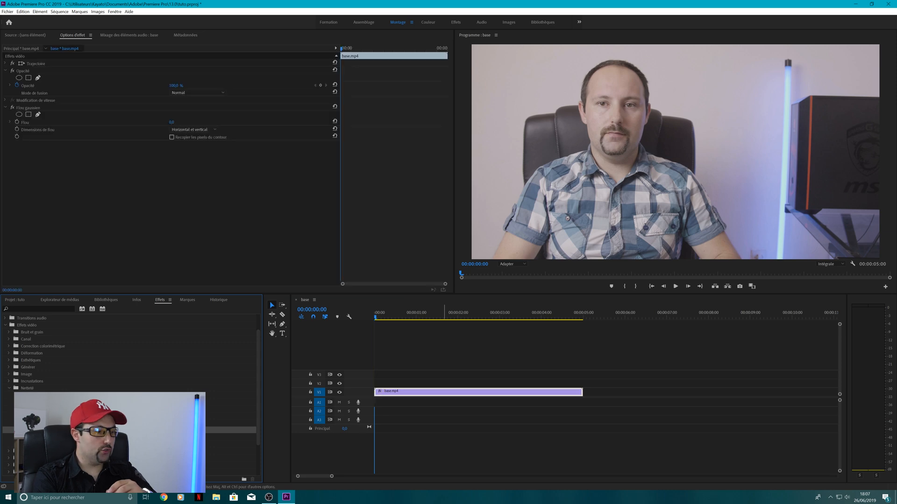
Step: Search the effects for "gau", then clear the search
{"action": "left_click", "coordinate": [39, 309]}
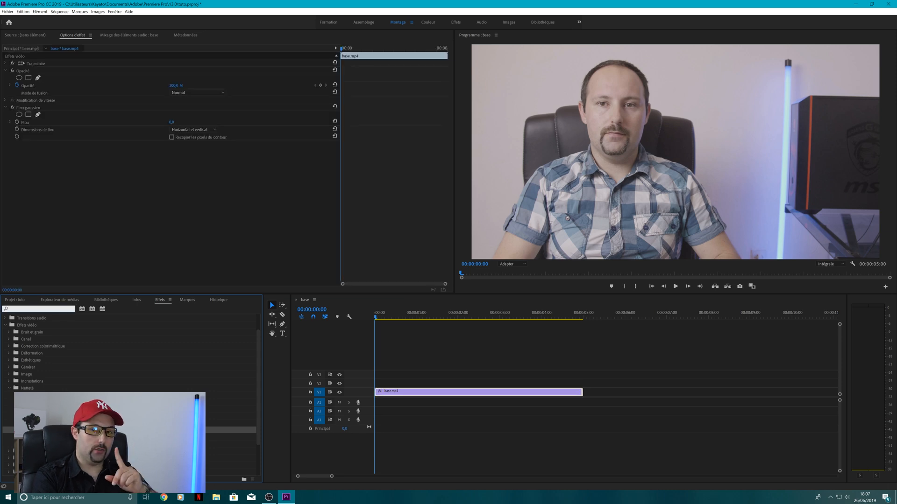
{"action": "type", "text": "gau"}
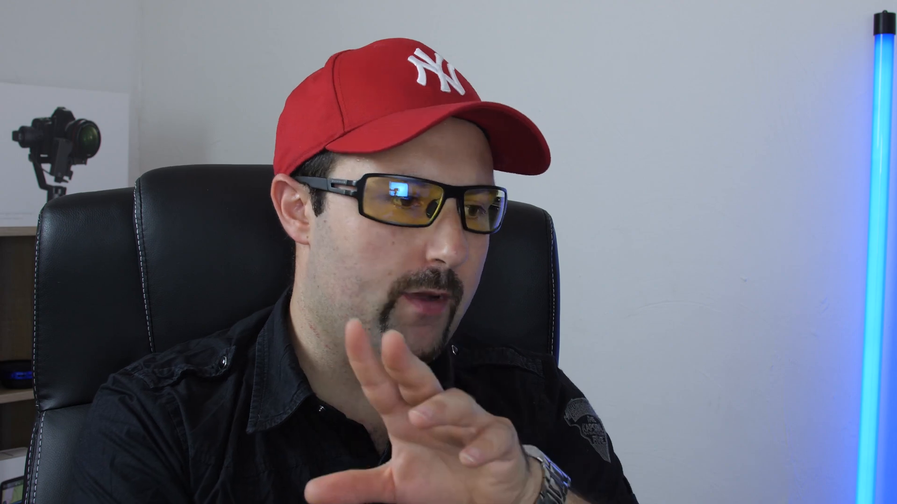
{"action": "key", "text": "ctrl+a"}
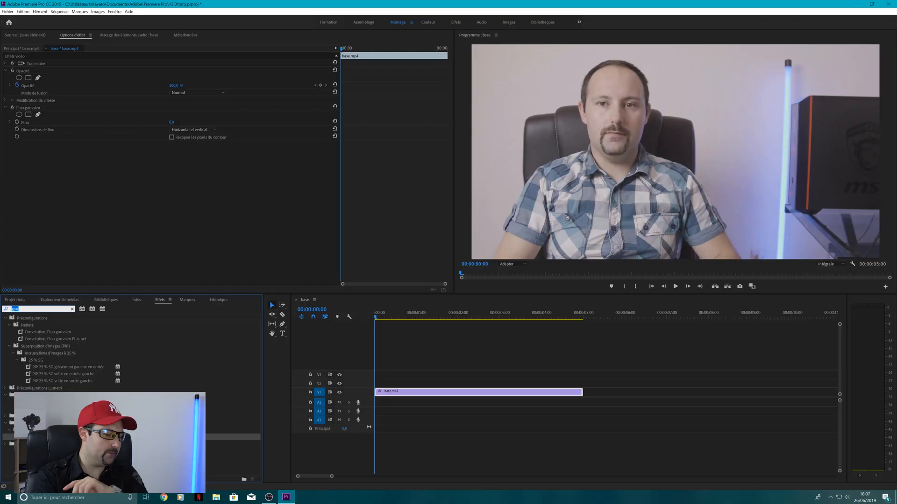
{"action": "key", "text": "BackSpace"}
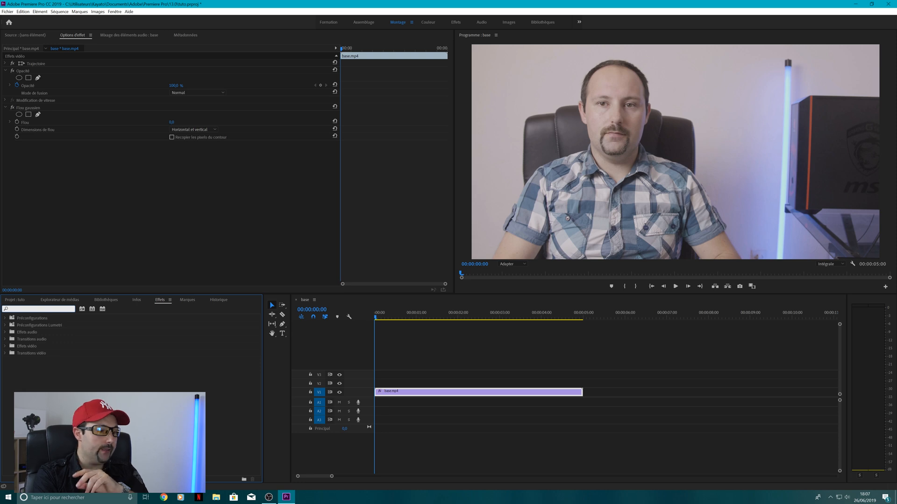
{"action": "left_click", "coordinate": [445, 353]}
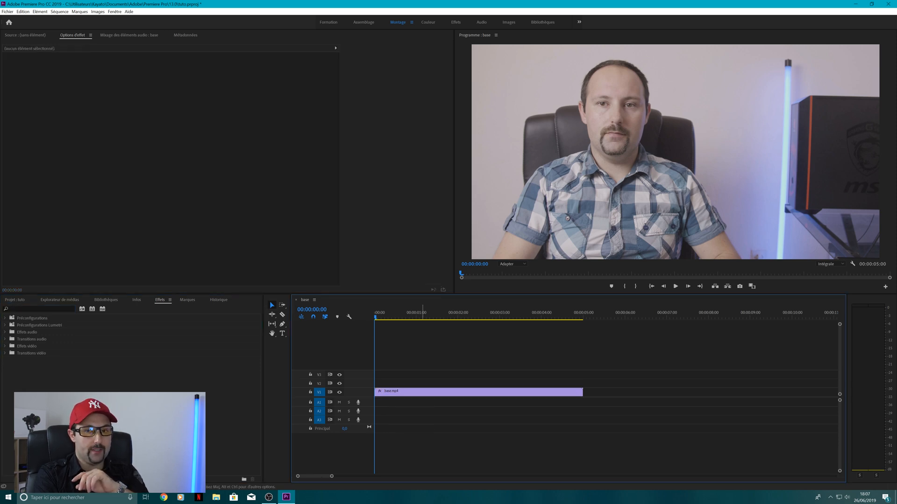
Step: Set the Gaussian blur amount (Flou) of the base.mp4 clip to 90
{"action": "left_click", "coordinate": [423, 392]}
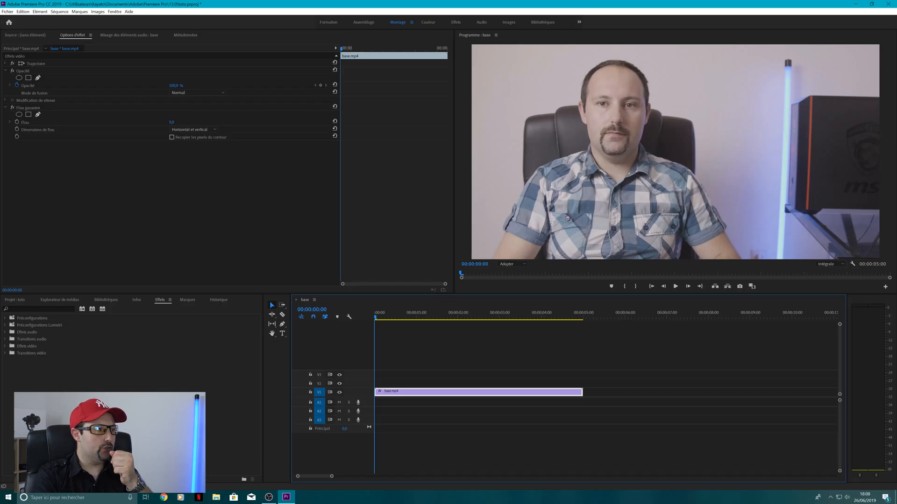
{"action": "left_click_drag", "start_coordinate": [171, 122], "coordinate": [327, 122]}
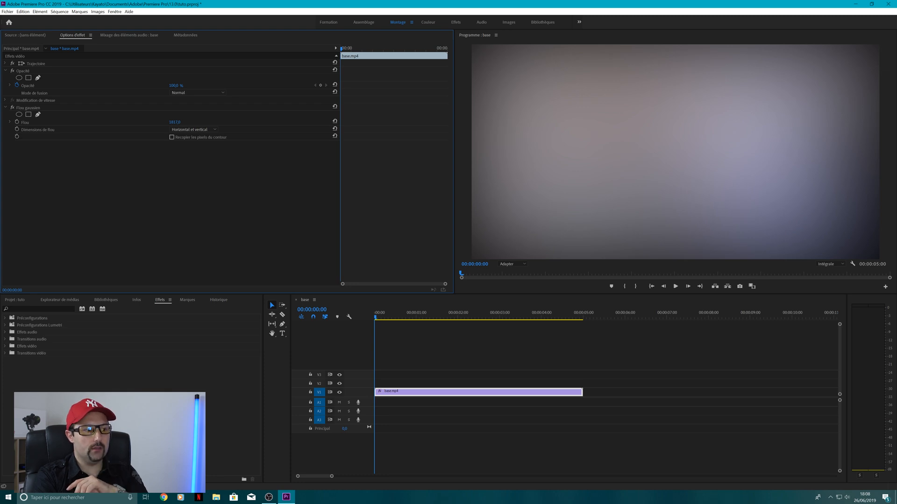
{"action": "left_click", "coordinate": [174, 122]}
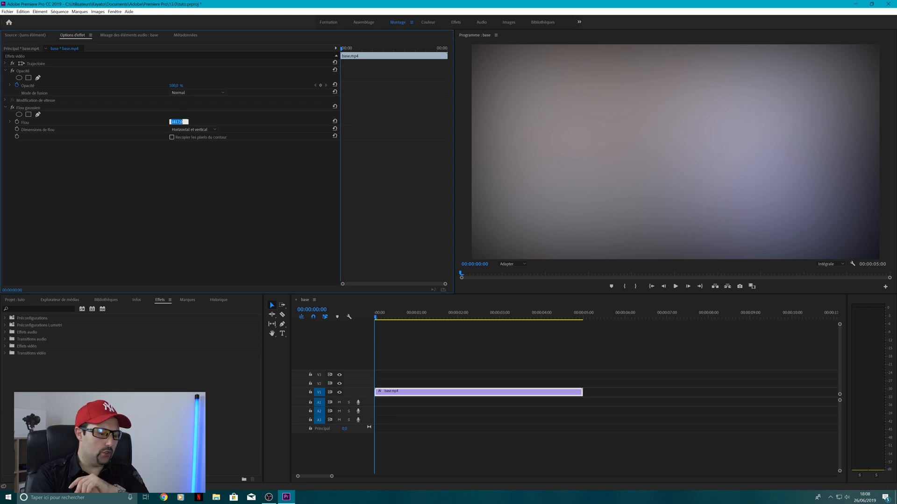
{"action": "type", "text": "90"}
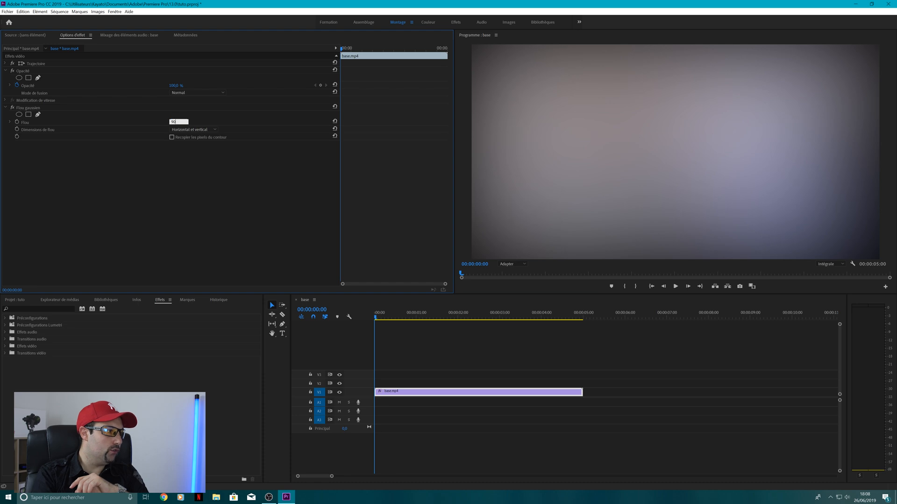
{"action": "key", "text": "Return"}
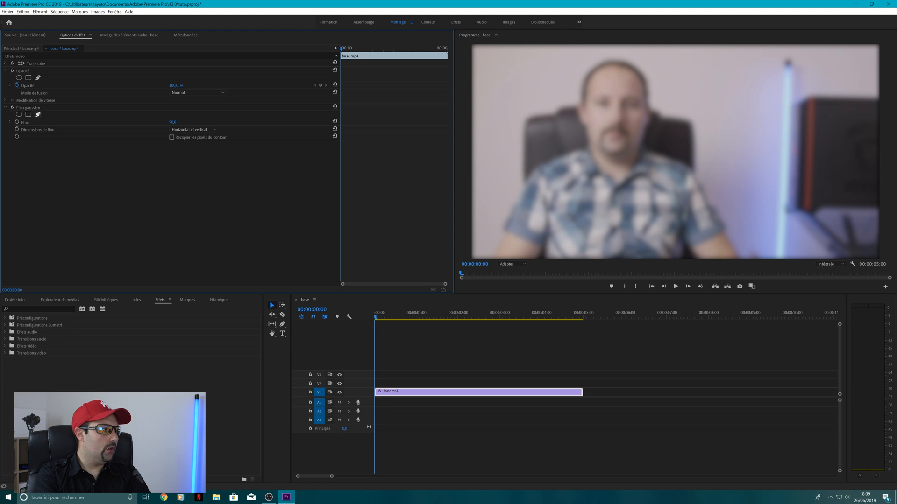
Step: Start a pen-drawn mask on the Gaussian blur, tracing from the man's arm on the lamp side up to the top of his head
{"action": "left_click", "coordinate": [38, 115]}
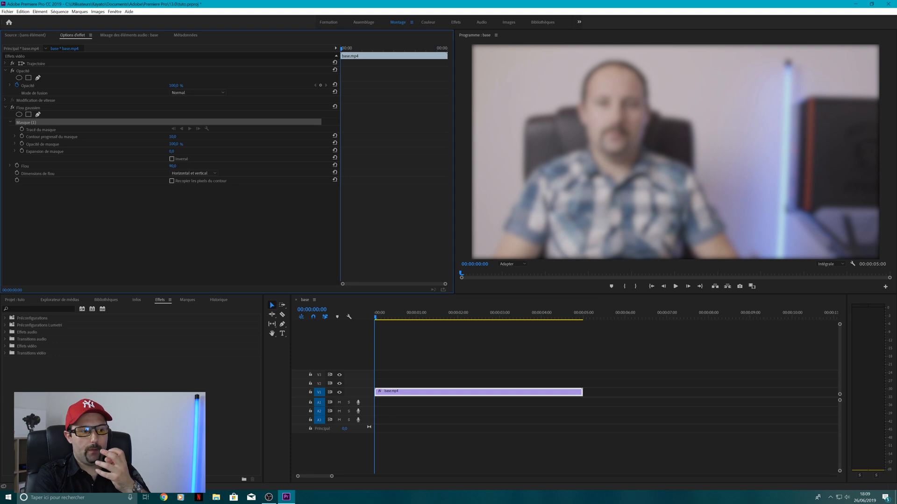
{"action": "left_click", "coordinate": [741, 258]}
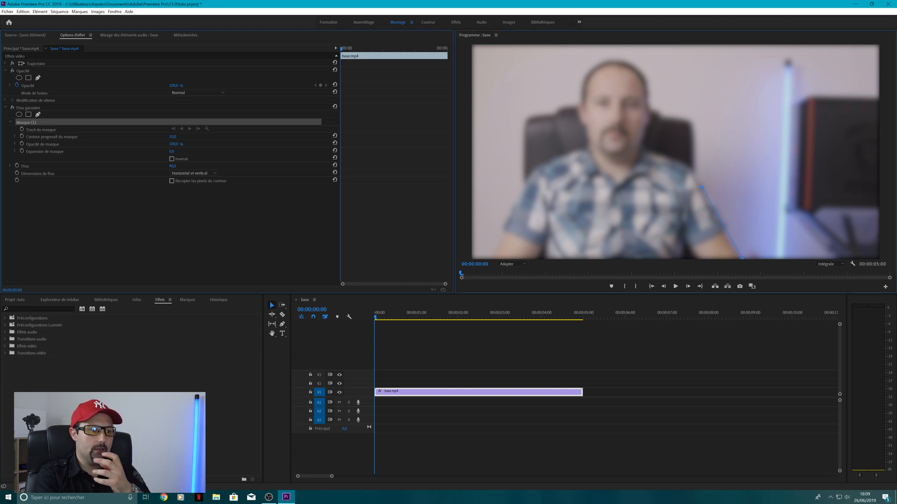
{"action": "left_click", "coordinate": [671, 155]}
{"action": "left_click", "coordinate": [646, 149]}
{"action": "left_click", "coordinate": [652, 130]}
{"action": "left_click", "coordinate": [653, 91]}
{"action": "left_click", "coordinate": [637, 59]}
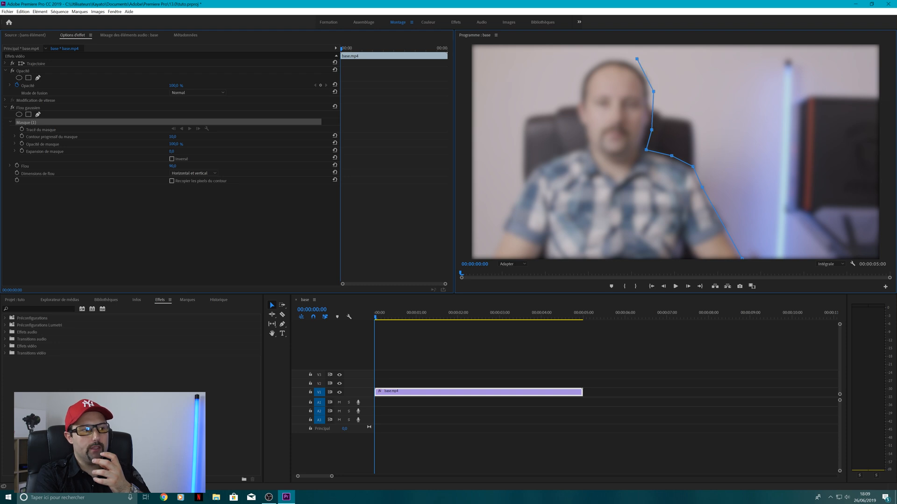
Step: Continue the pen mask across the top of the head and down the other side of the face to the shoulder
{"action": "left_click", "coordinate": [597, 56]}
{"action": "left_click", "coordinate": [586, 69]}
{"action": "left_click", "coordinate": [574, 96]}
{"action": "left_click", "coordinate": [571, 111]}
{"action": "left_click", "coordinate": [543, 159]}
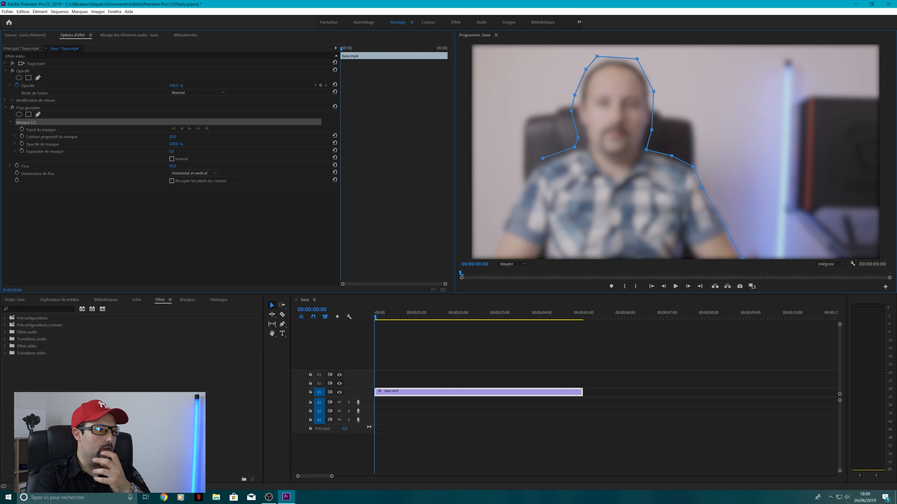
Step: Trace the remaining shoulder and arm, close the pen mask around the man, and deselect it
{"action": "left_click", "coordinate": [519, 181]}
{"action": "left_click", "coordinate": [494, 230]}
{"action": "left_click", "coordinate": [492, 248]}
{"action": "left_click_drag", "start_coordinate": [742, 259], "coordinate": [746, 255]}
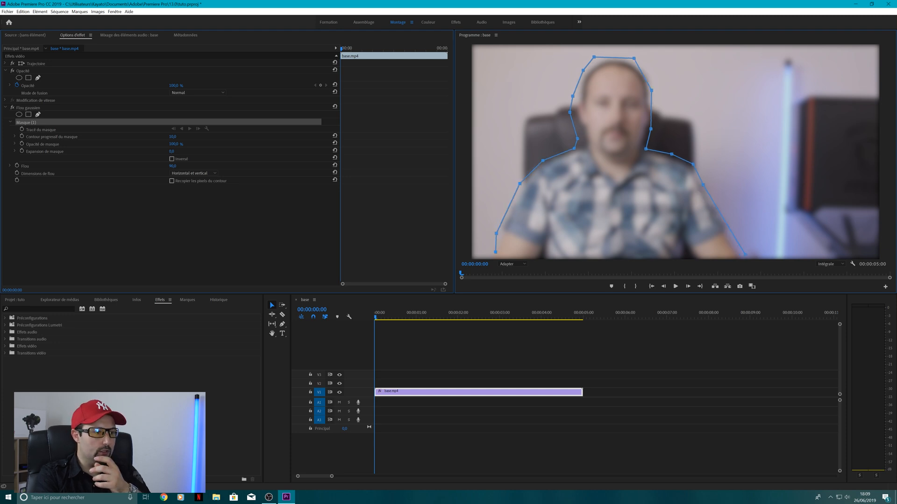
{"action": "left_click", "coordinate": [744, 255]}
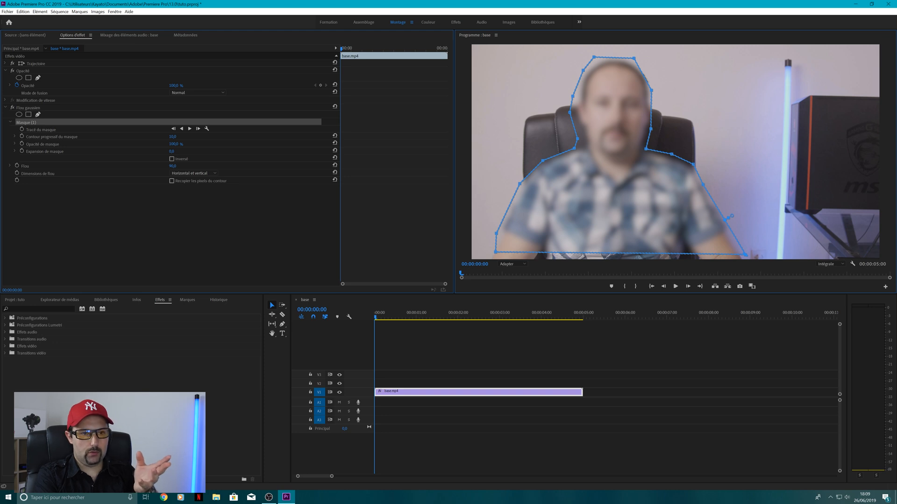
{"action": "left_click", "coordinate": [172, 227]}
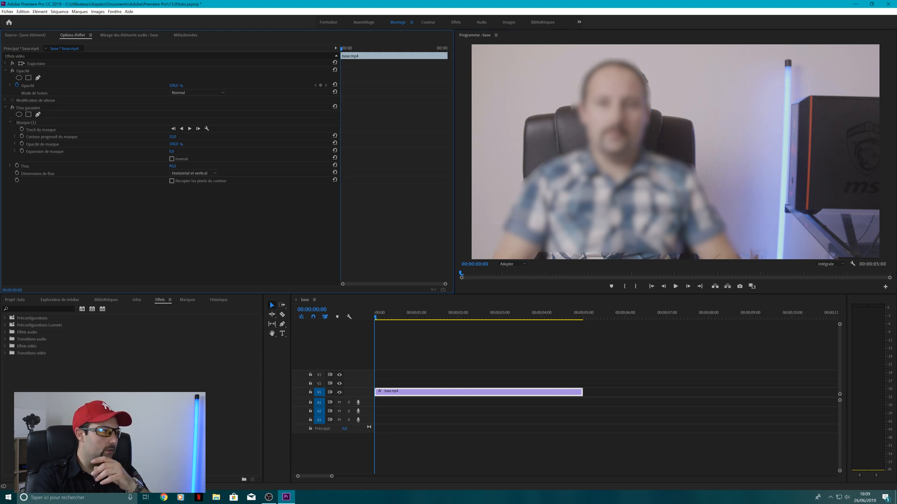
Step: Delete the pen-drawn mask, then try a rectangular mask on the Gaussian blur and delete it as well
{"action": "left_click", "coordinate": [27, 122]}
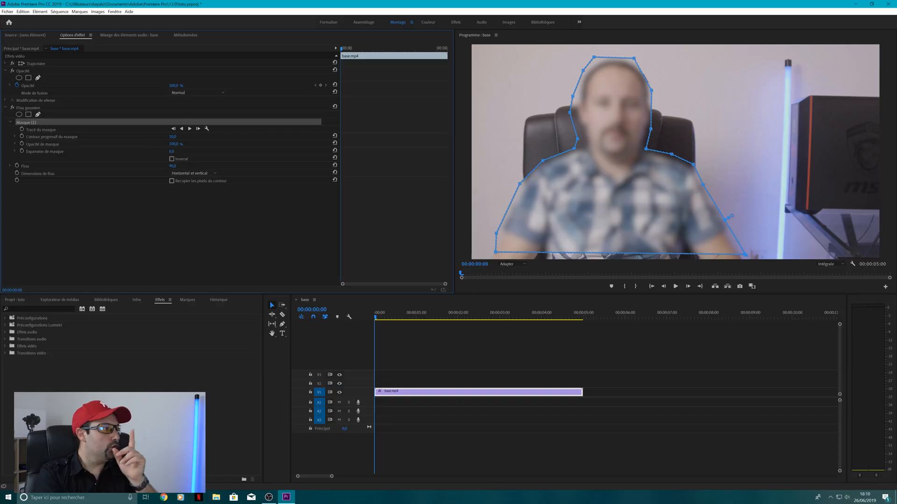
{"action": "key", "text": "Delete"}
{"action": "left_click", "coordinate": [29, 114]}
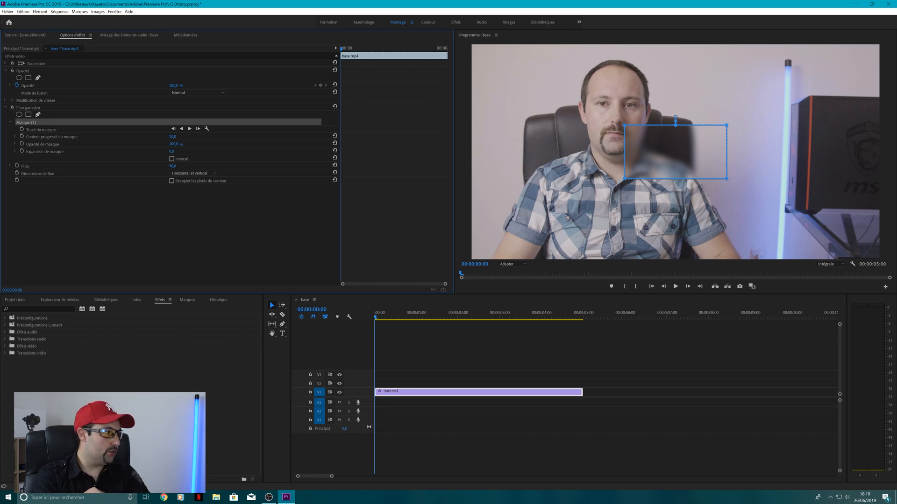
{"action": "key", "text": "Delete"}
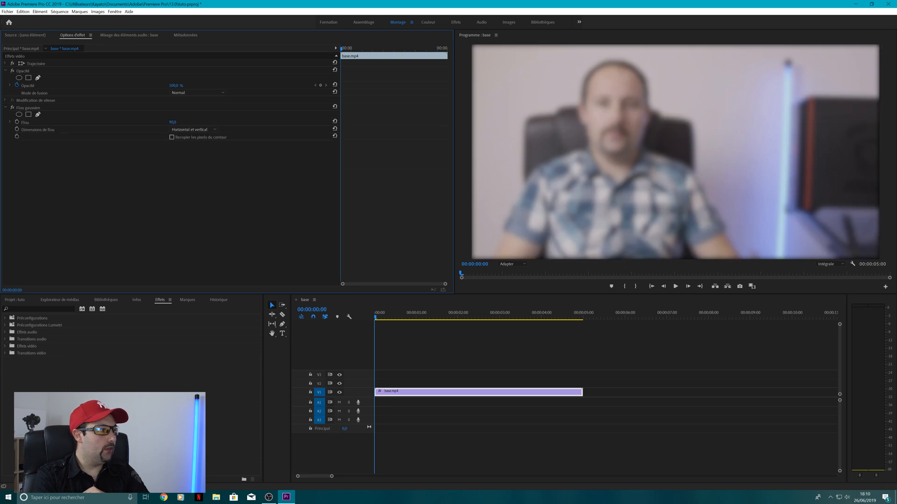
Step: Add an elliptical mask to the Gaussian blur, centre it over the man's face, and narrow both sides to fit the head
{"action": "left_click", "coordinate": [19, 114]}
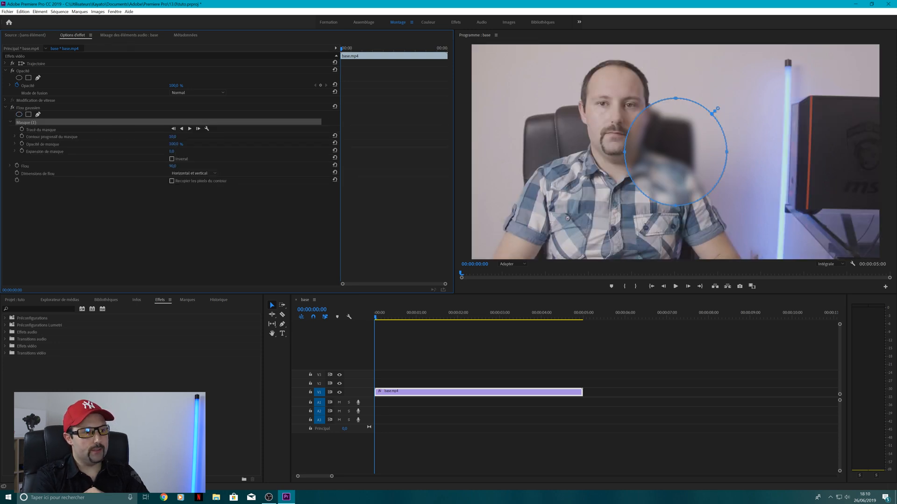
{"action": "left_click_drag", "start_coordinate": [675, 152], "coordinate": [615, 109]}
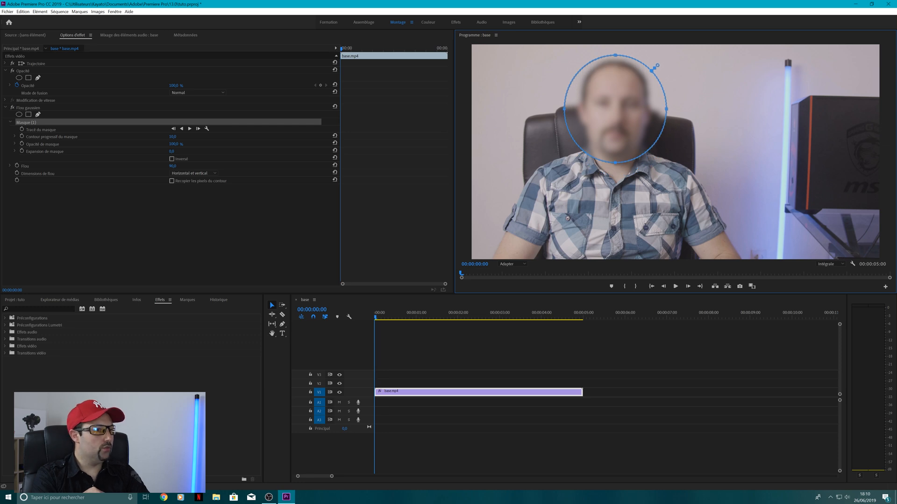
{"action": "left_click_drag", "start_coordinate": [666, 109], "coordinate": [658, 109]}
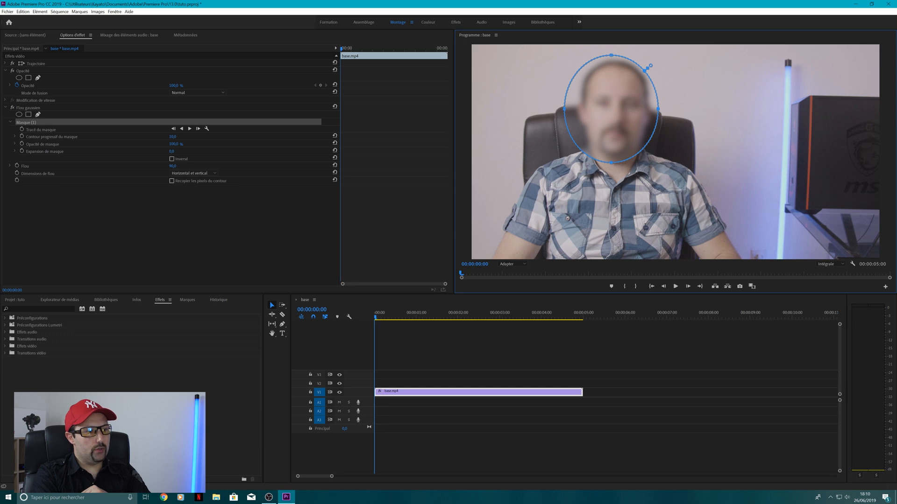
{"action": "left_click_drag", "start_coordinate": [564, 108], "coordinate": [570, 108]}
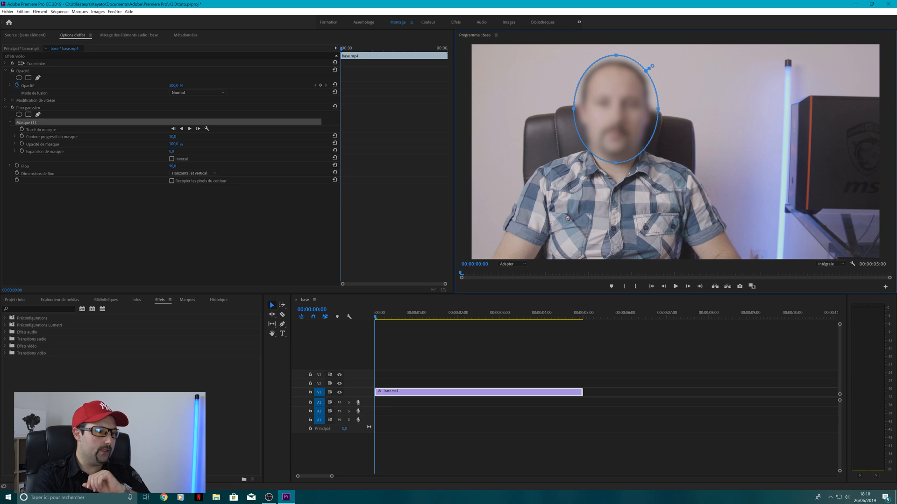
{"action": "key", "text": "ctrl+shift+a"}
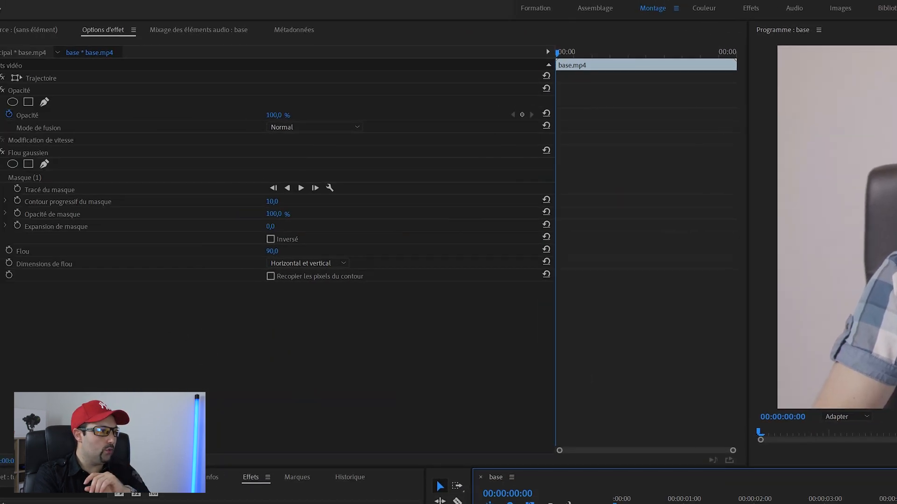
Step: Set the elliptical mask's feather to 100 and its expansion to 50
{"action": "left_click", "coordinate": [273, 201]}
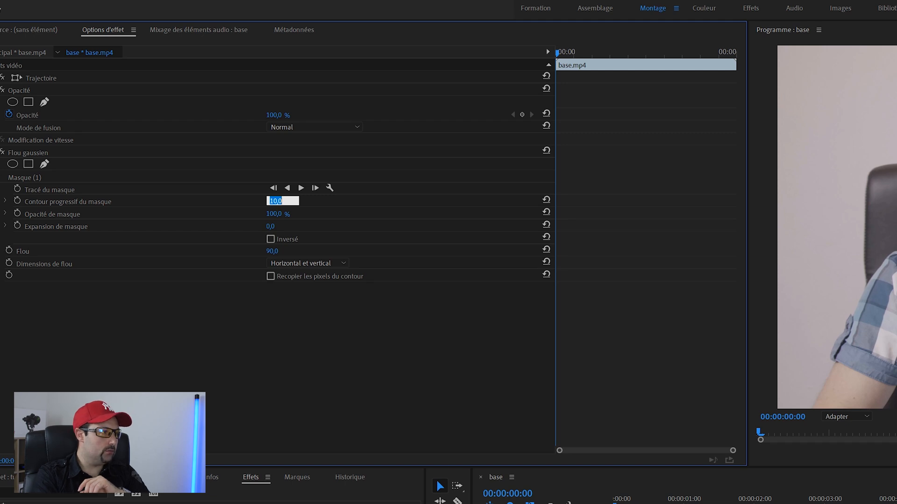
{"action": "type", "text": "1"}
{"action": "key", "text": "Return"}
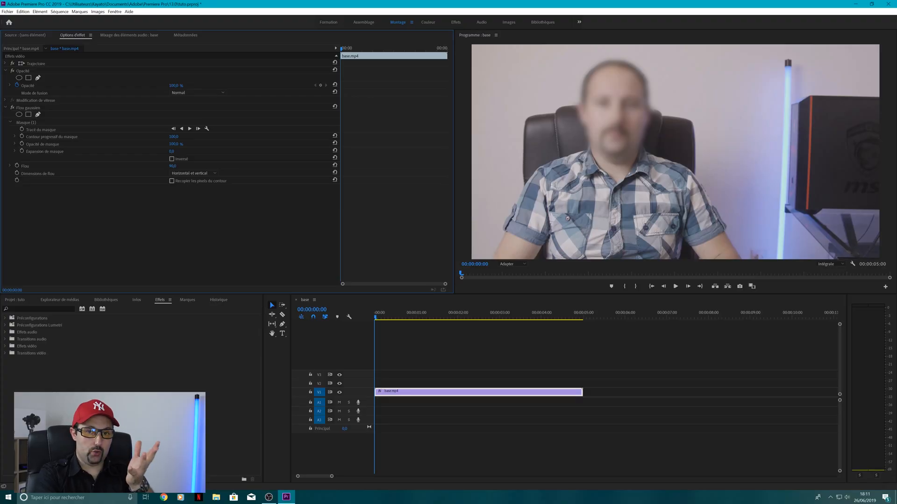
{"action": "left_click", "coordinate": [171, 151]}
{"action": "type", "text": "50"}
{"action": "key", "text": "Return"}
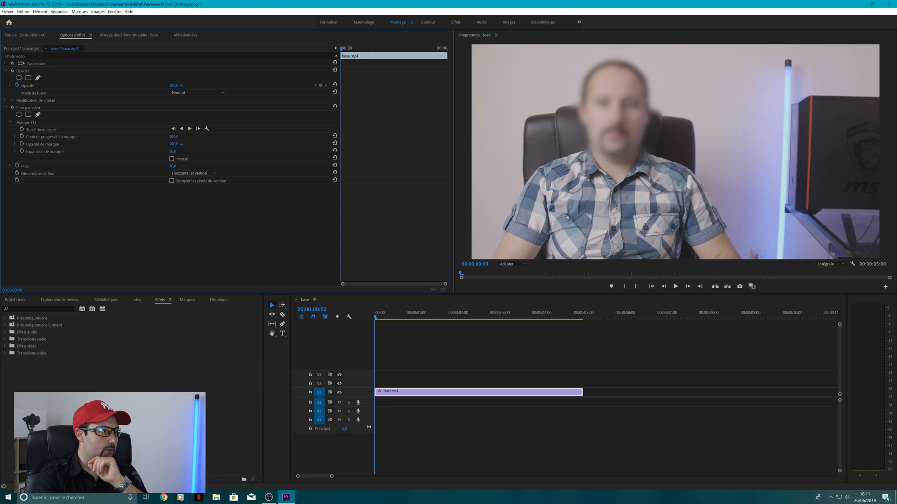
Step: Select the elliptical mask, check its fit at about 2:10, and try to track it forward from the clip's start
{"action": "left_click", "coordinate": [37, 122]}
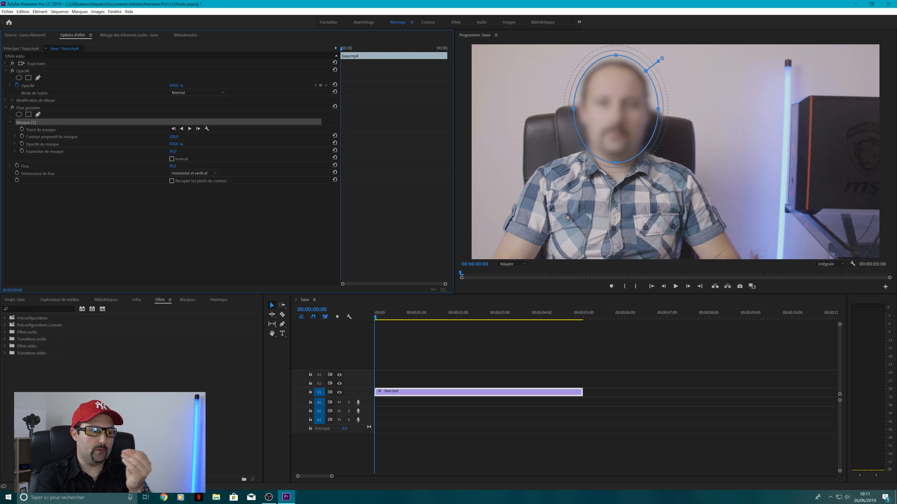
{"action": "left_click", "coordinate": [475, 314]}
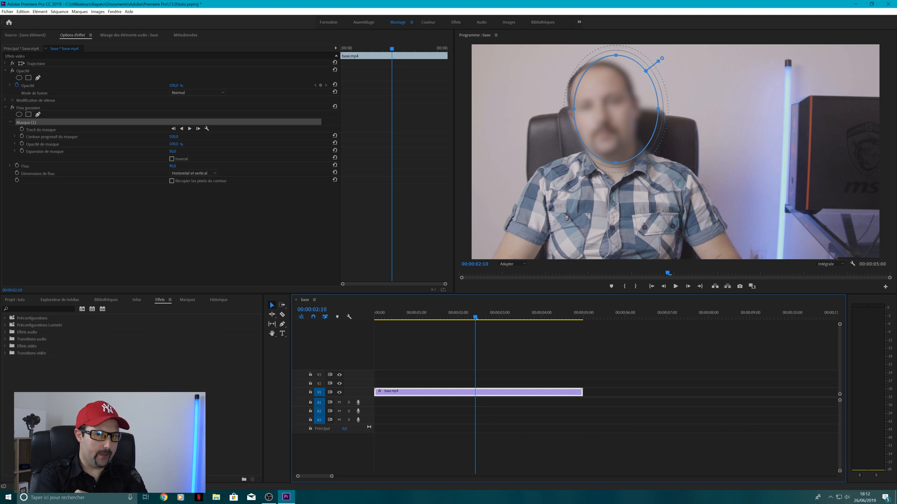
{"action": "key", "text": "Home"}
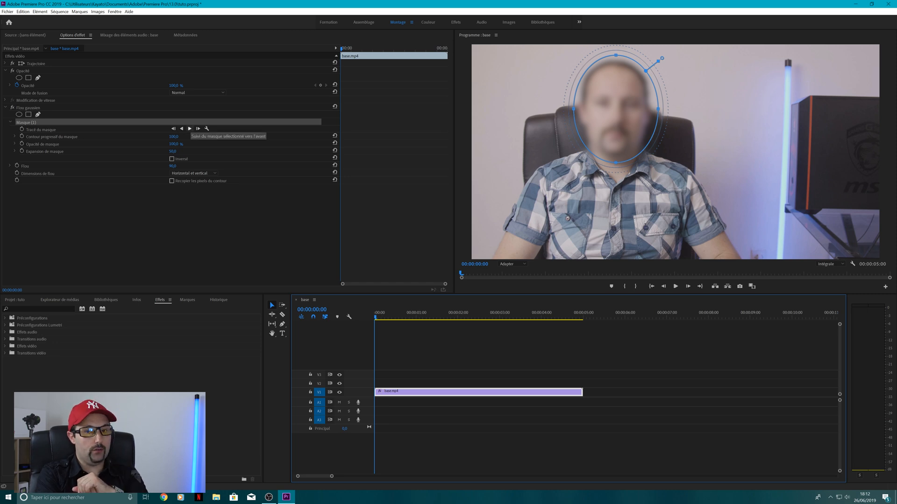
{"action": "left_click", "coordinate": [190, 128]}
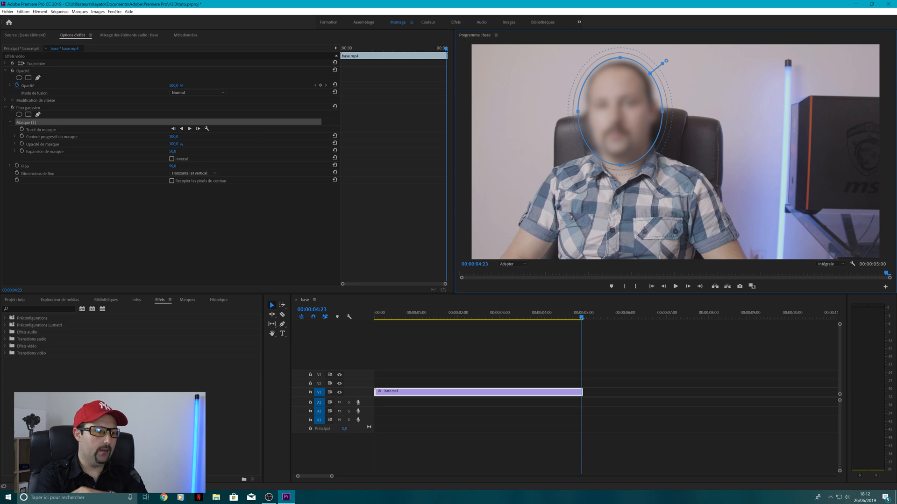
Step: Re-centre the elliptical mask over the man's face at the clip's start and track it forward again
{"action": "key", "text": "Home"}
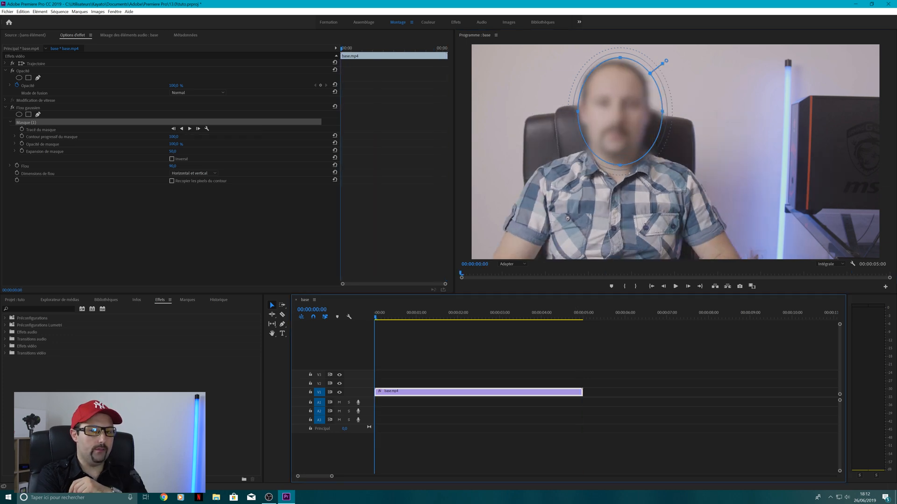
{"action": "left_click", "coordinate": [675, 287]}
{"action": "left_click_drag", "start_coordinate": [620, 111], "coordinate": [615, 110]}
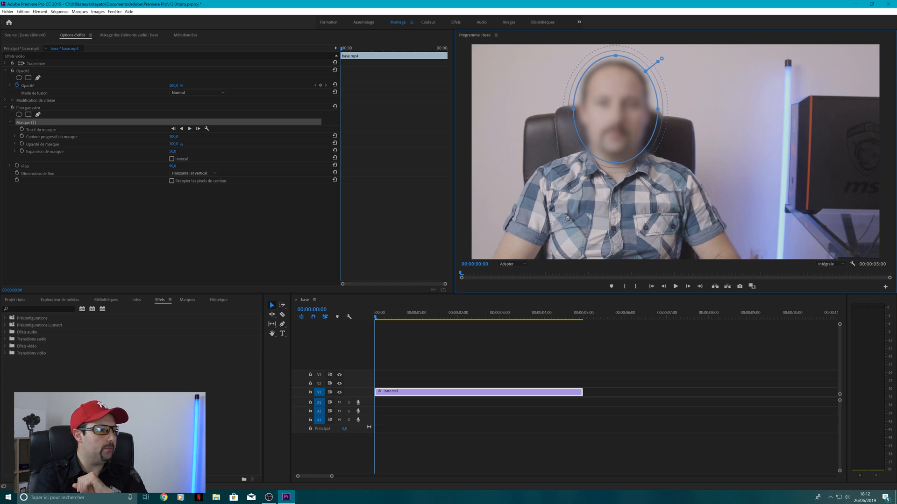
{"action": "left_click", "coordinate": [190, 129]}
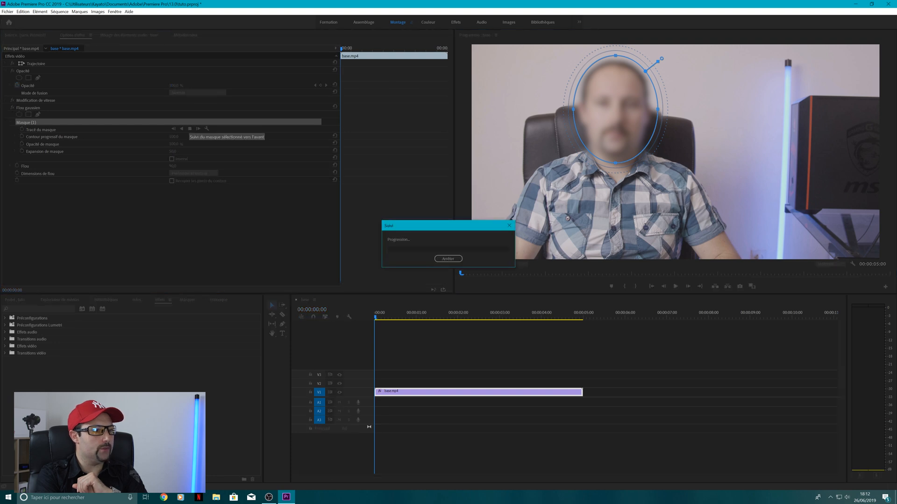